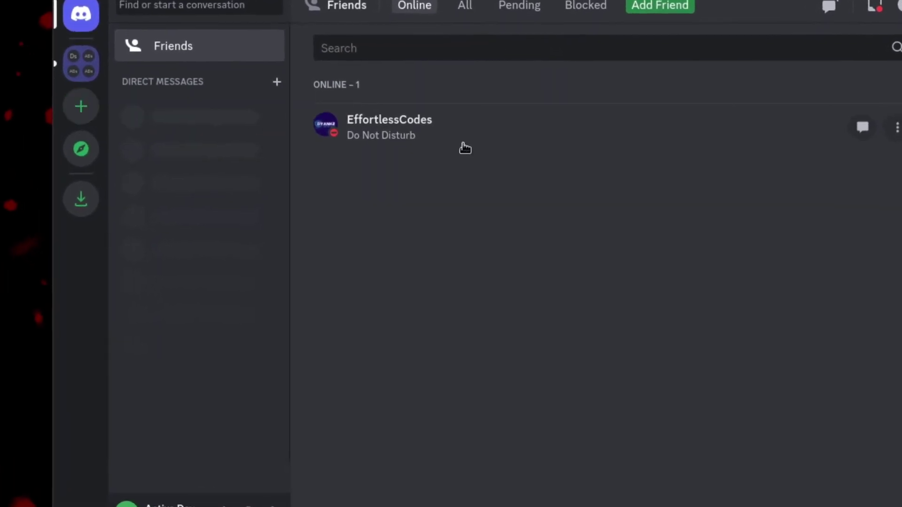
click(96, 117)
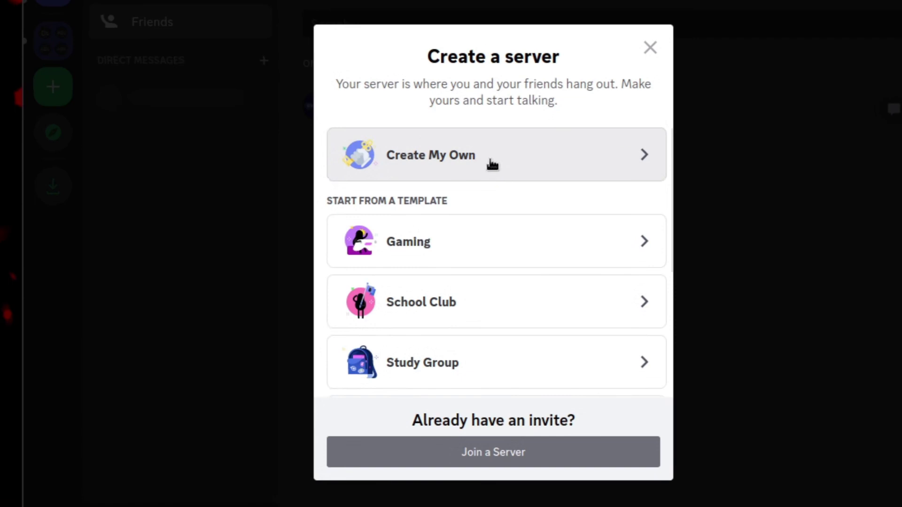
click(492, 164)
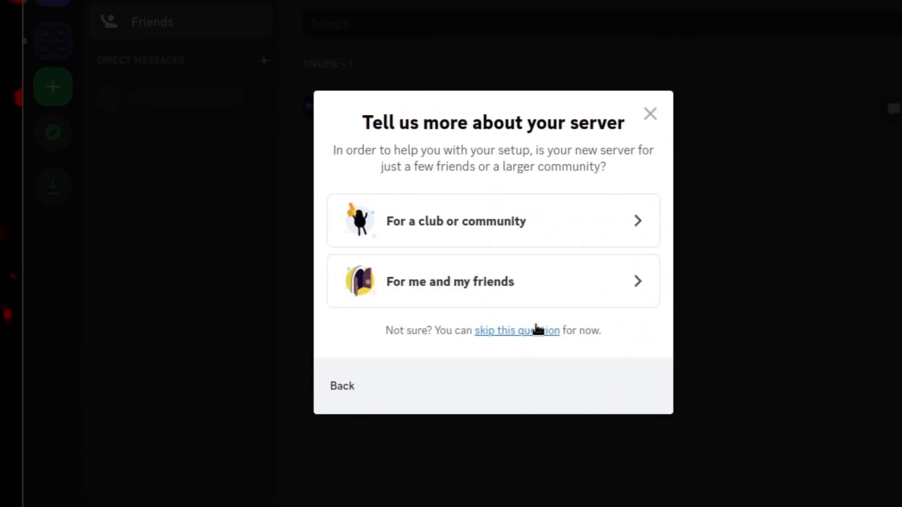
click(539, 330)
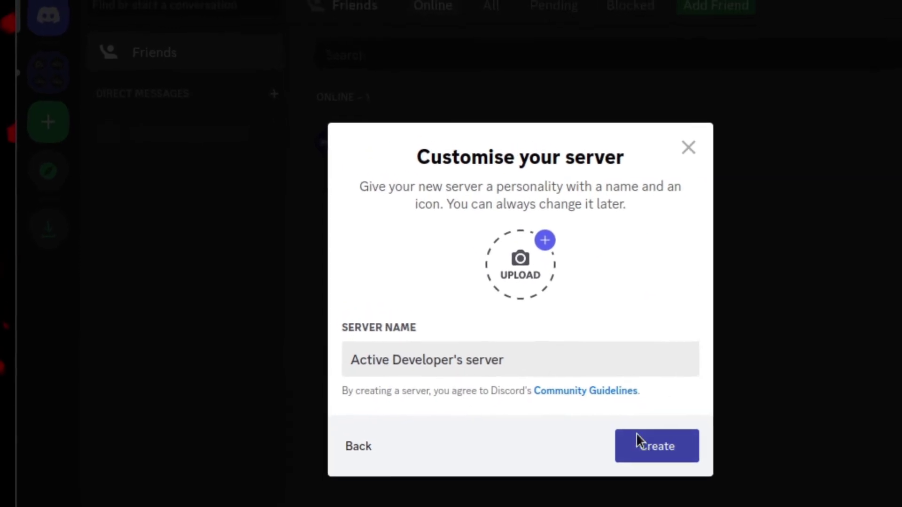
click(639, 439)
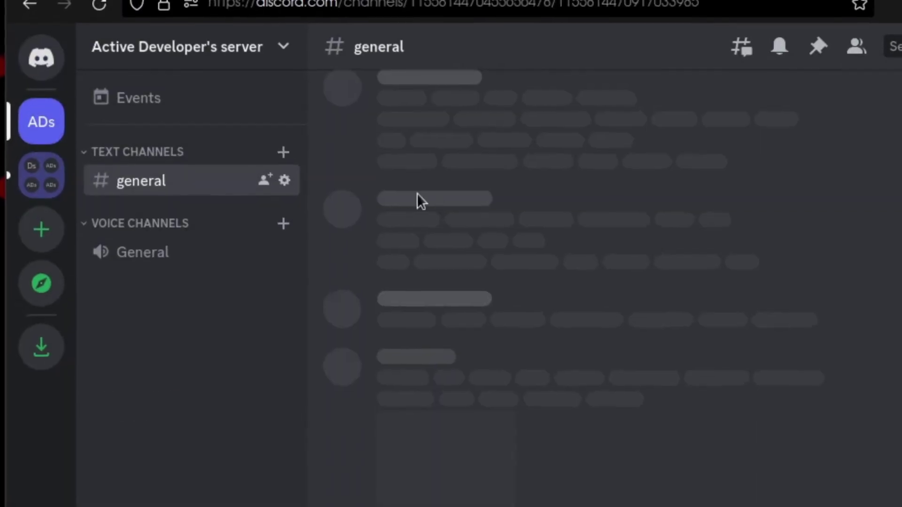
click(283, 90)
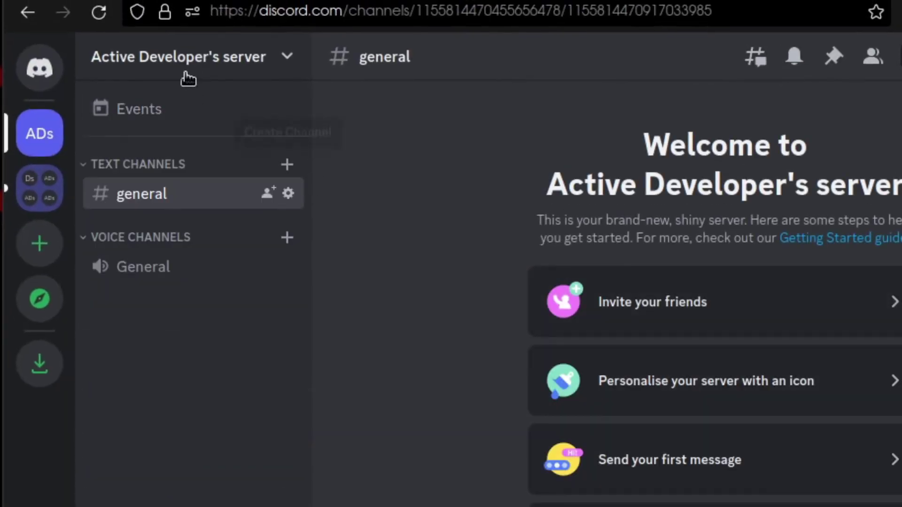
click(278, 58)
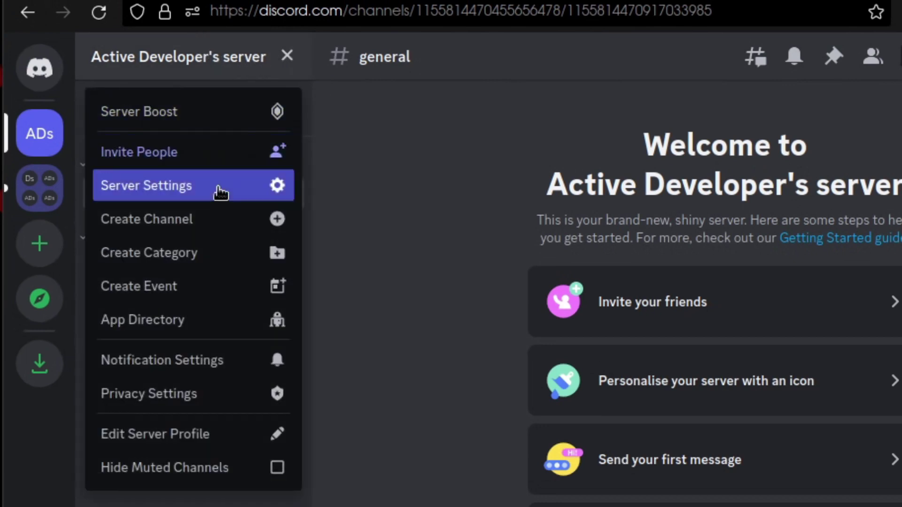
click(220, 191)
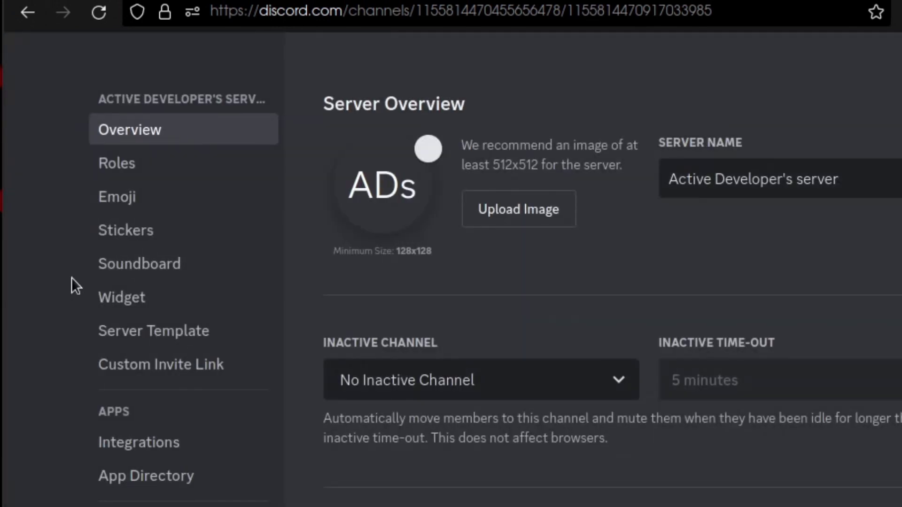
scroll(89, 328, down, 6)
click(195, 377)
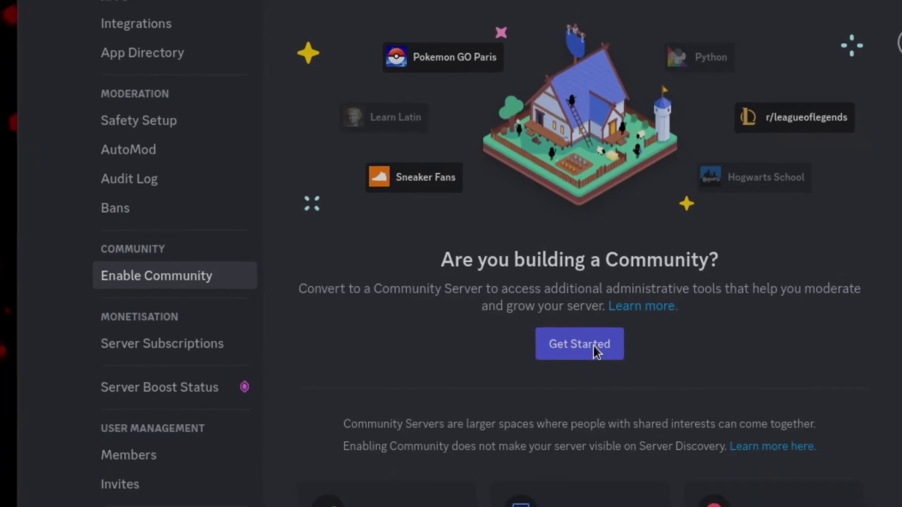
click(606, 370)
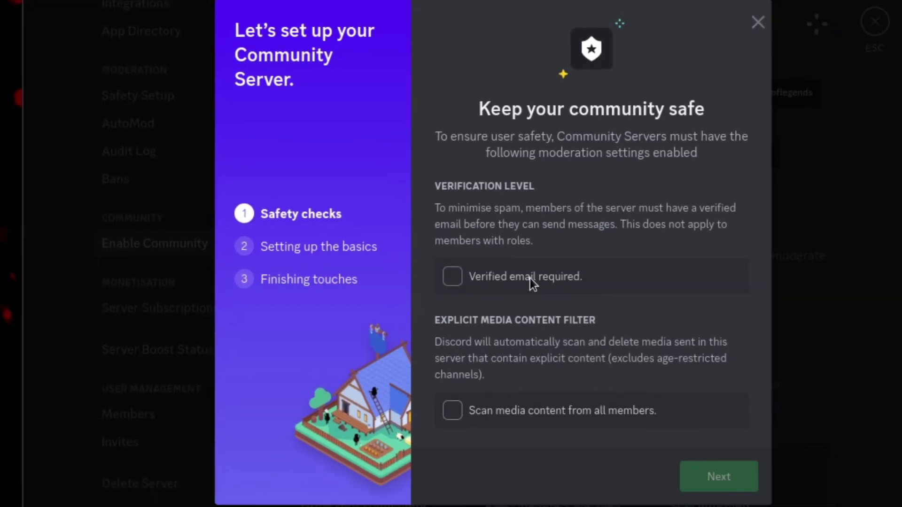
Require a verified email and scan media content from all members, then continue to the setup's finishing touches.
click(472, 292)
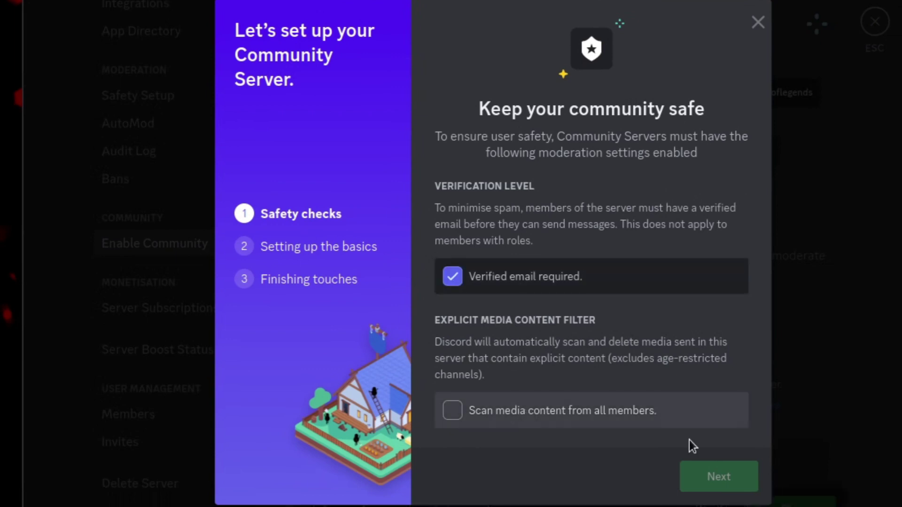
click(681, 413)
click(695, 482)
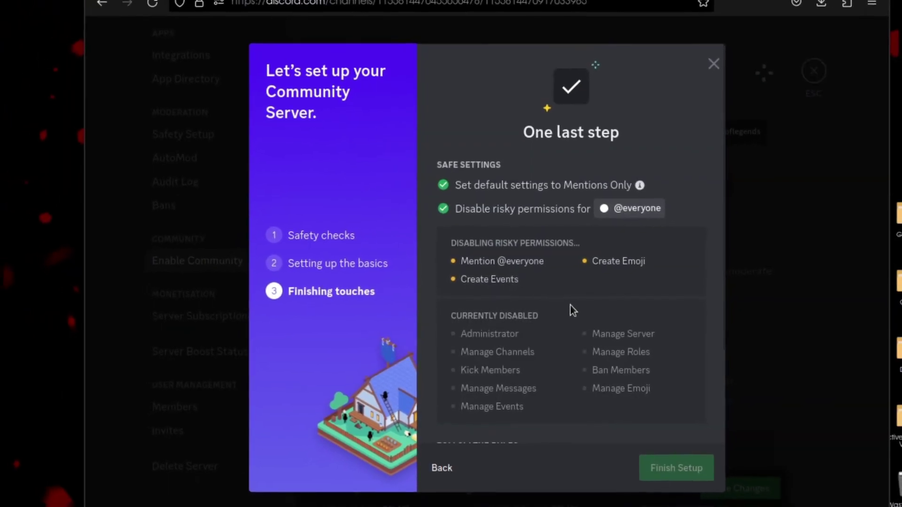
Agree to the Community Server rules, finish the community setup and leave the server settings.
scroll(562, 309, down, 3)
click(539, 419)
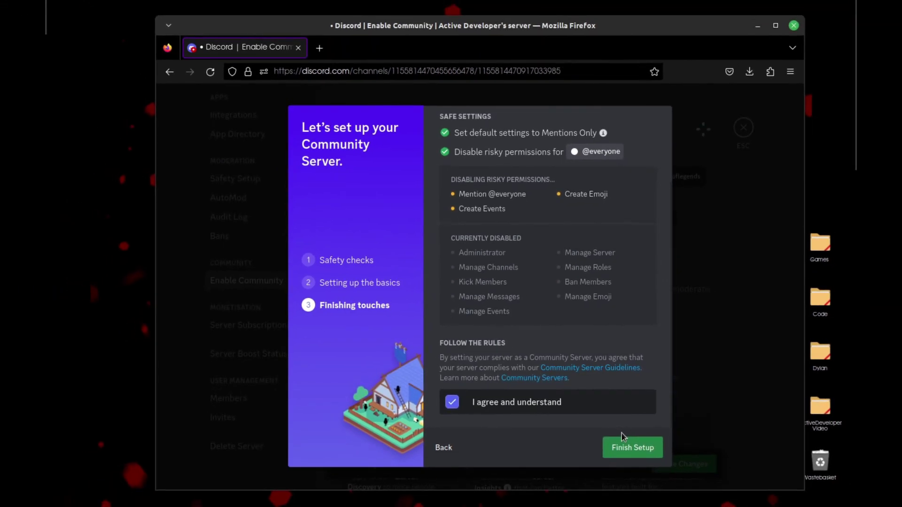
click(623, 445)
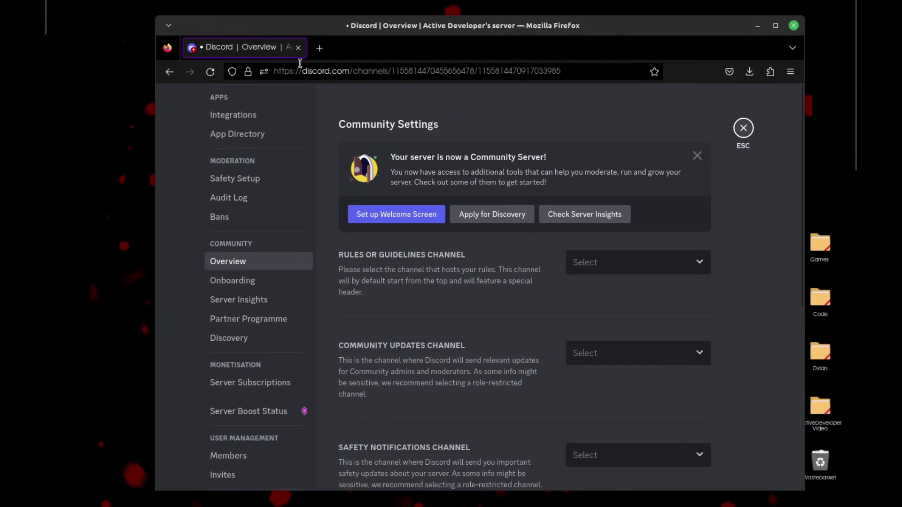
key(Escape)
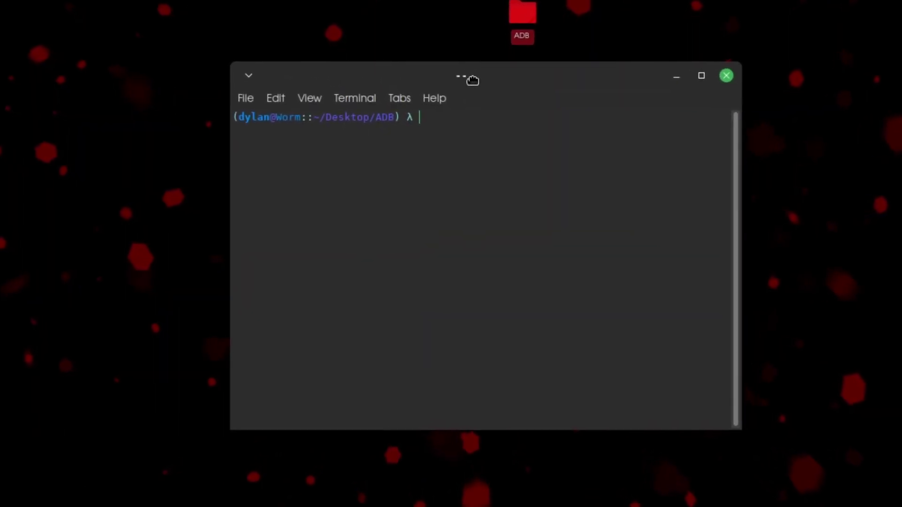
Run python3 main.py from the ADB folder in the terminal and move the Active Developer Badge window into full view.
text(pyth)
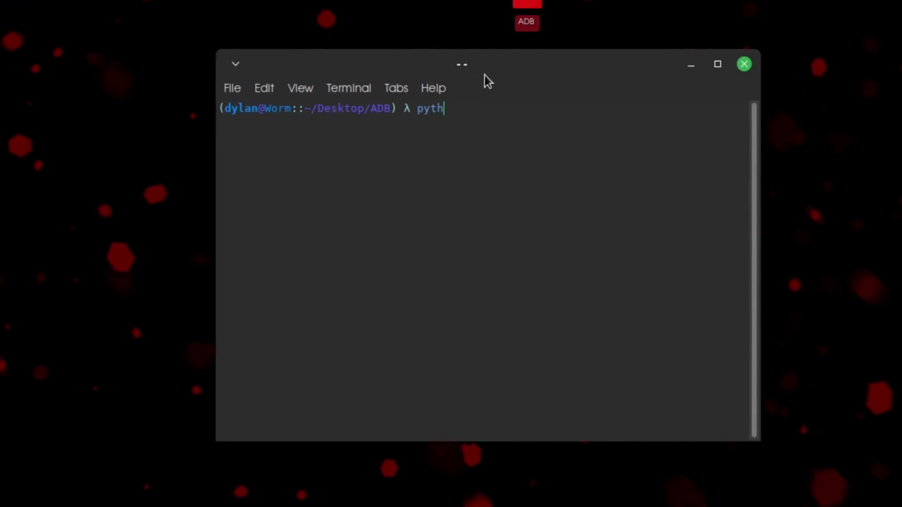
text(on3 )
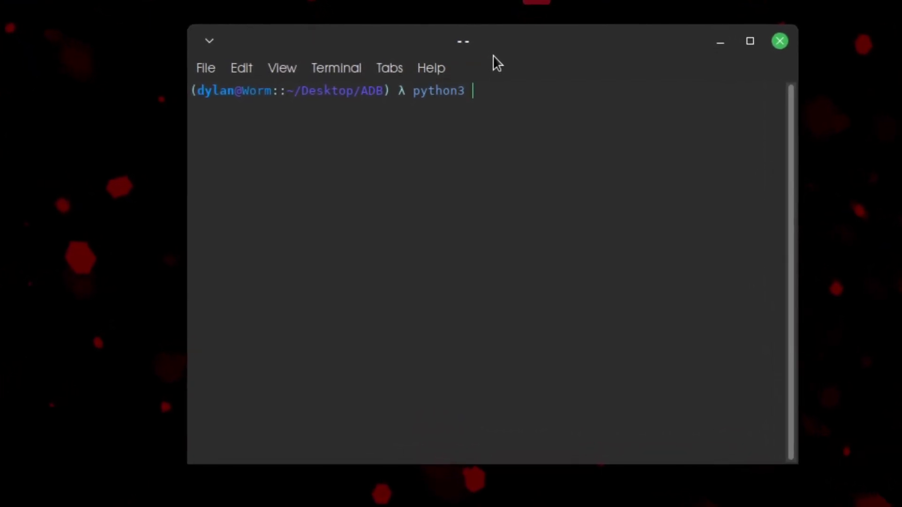
text(main)
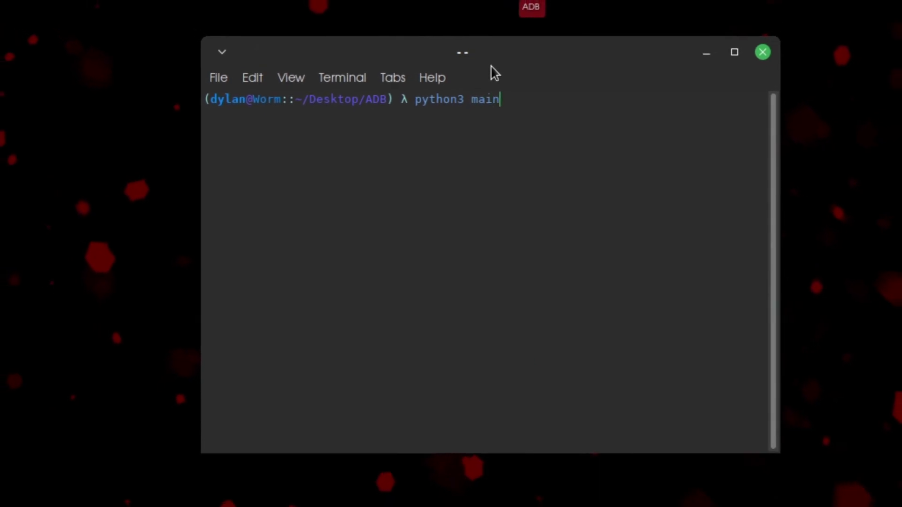
text(.py)
key(Return)
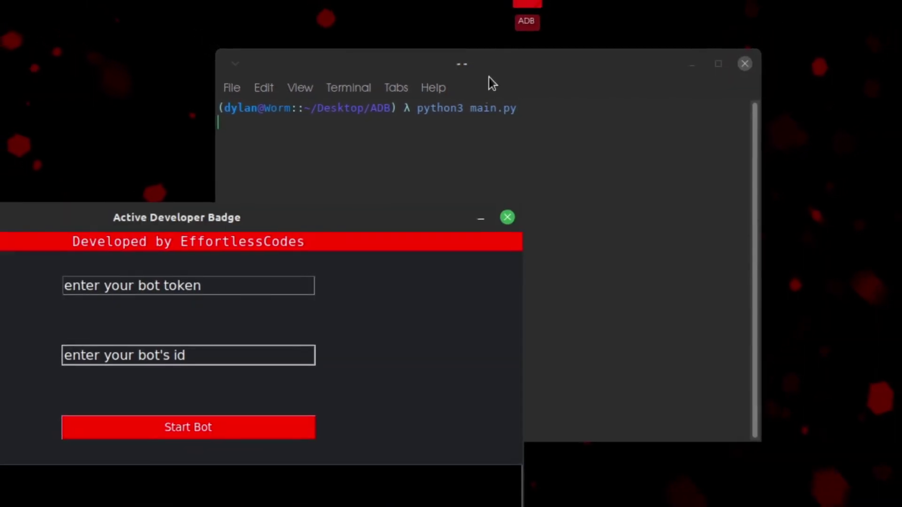
drag(302, 225, 574, 73)
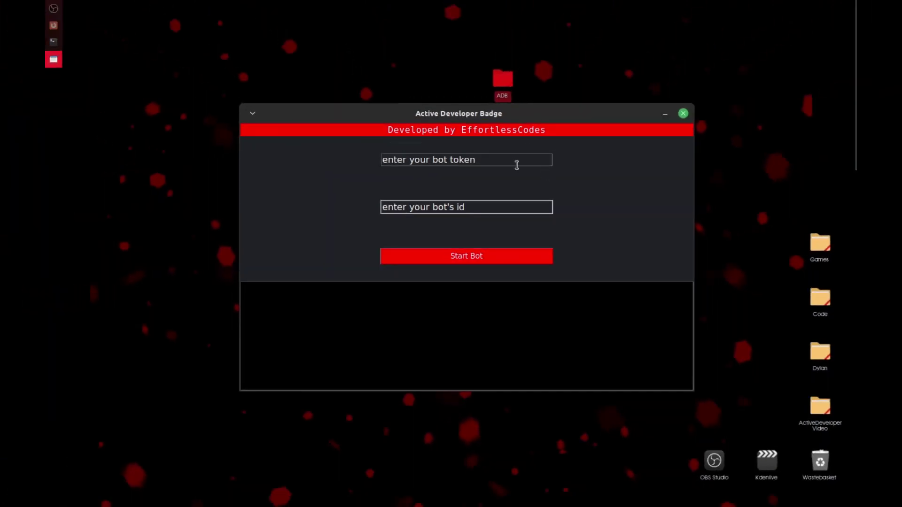
drag(517, 165, 293, 163)
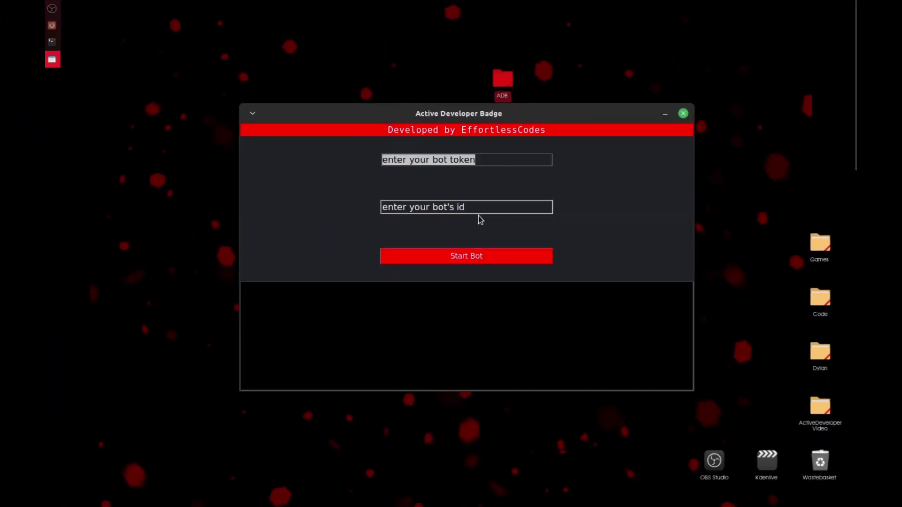
drag(480, 208, 323, 205)
click(177, 118)
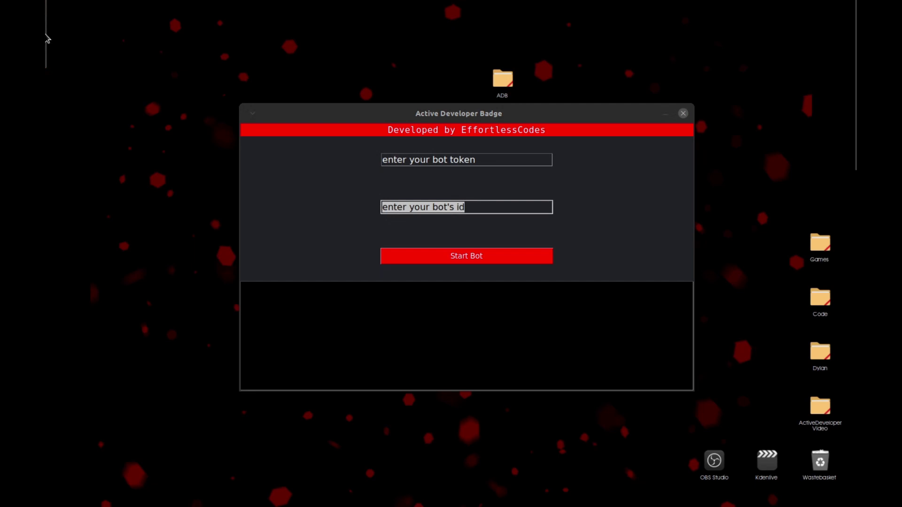
Switch to Firefox and open the Discord Developer Portal's applications list in a new tab.
mouse_move(48, 37)
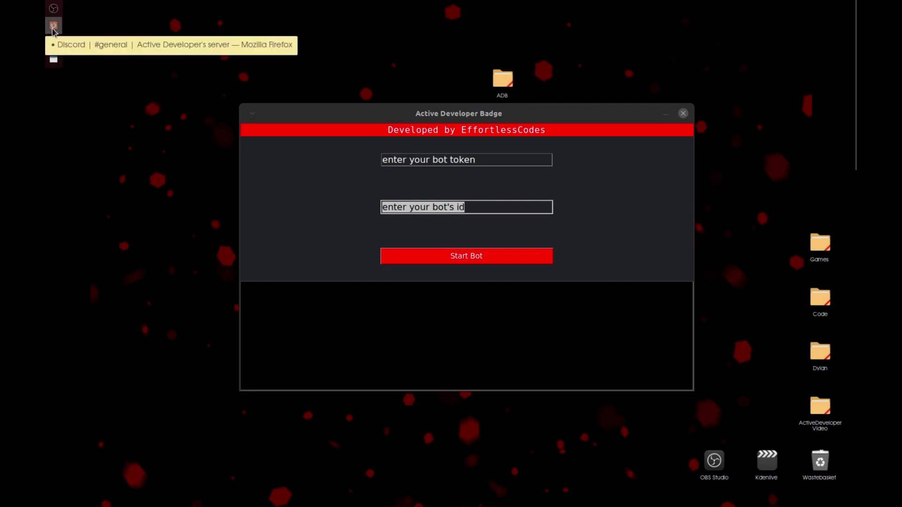
click(53, 27)
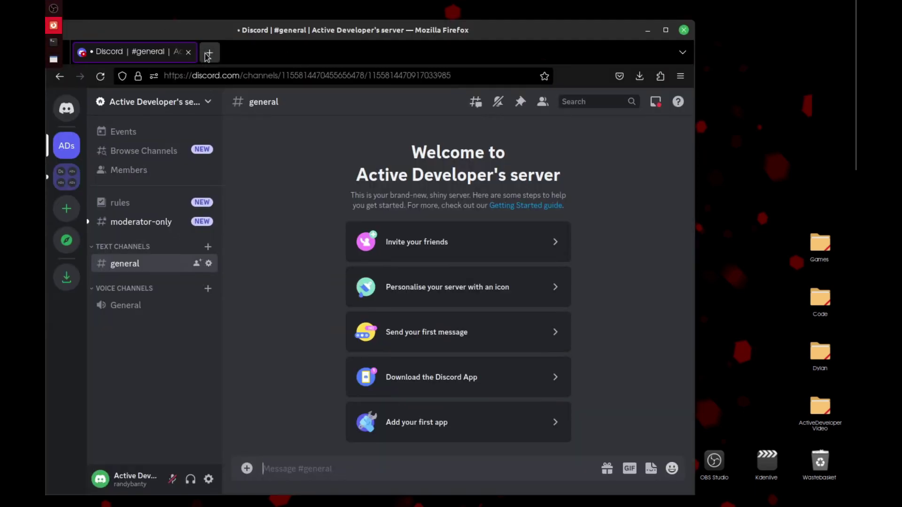
click(210, 52)
drag(235, 33, 328, 24)
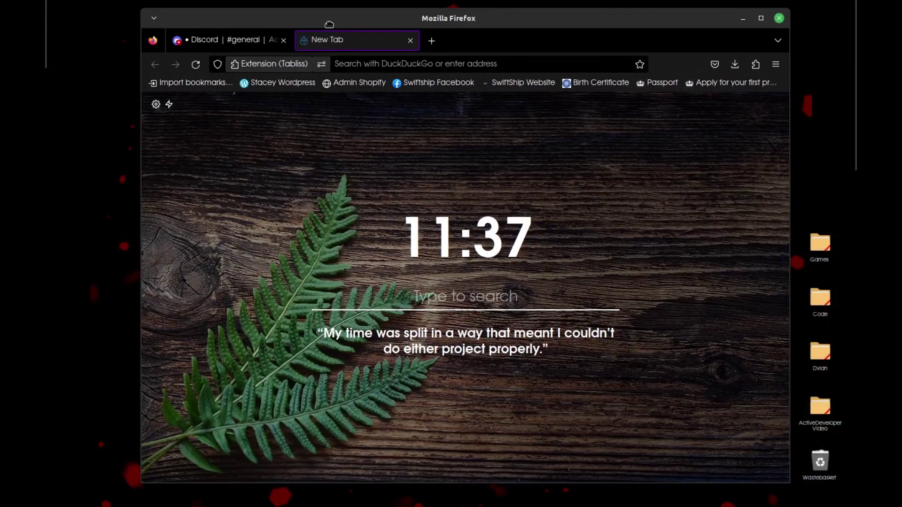
text(di)
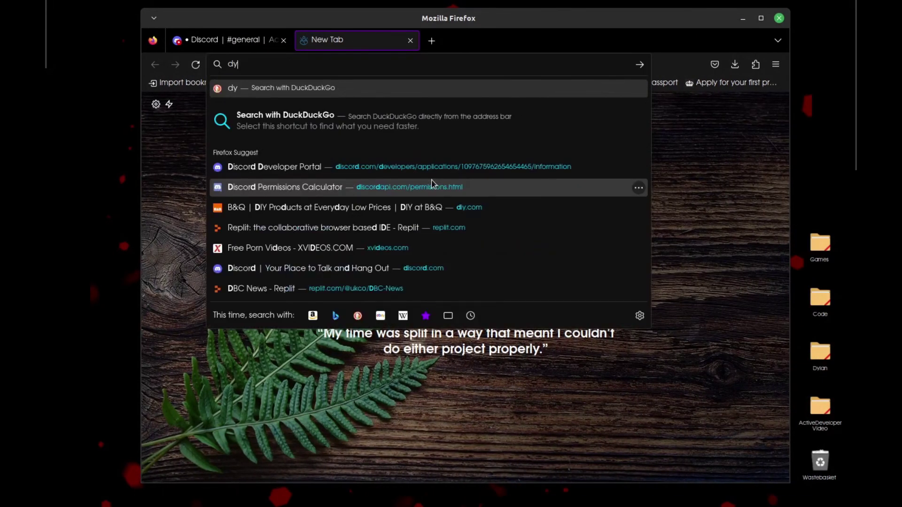
key(BackSpace)
click(433, 184)
click(196, 104)
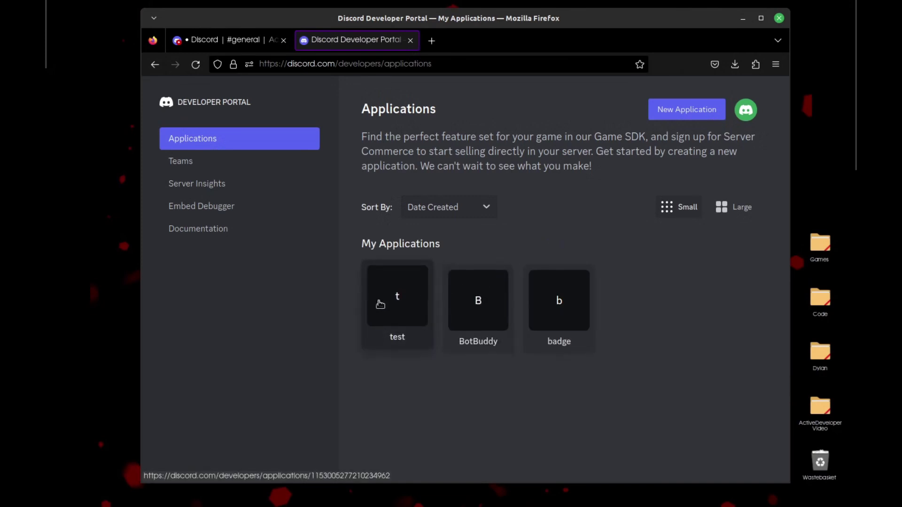
Copy the test application's ID from its General Information and replace the bot ID placeholder in Active Developer Badge with it.
click(399, 305)
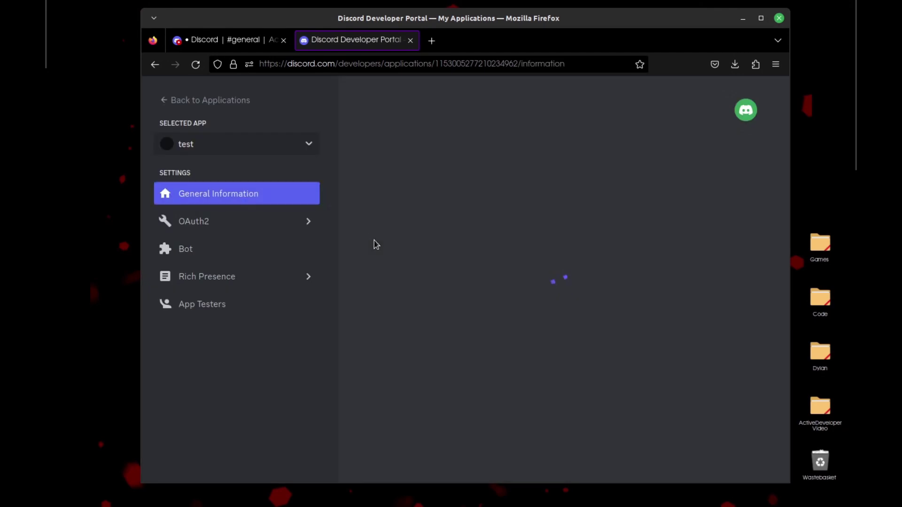
click(190, 252)
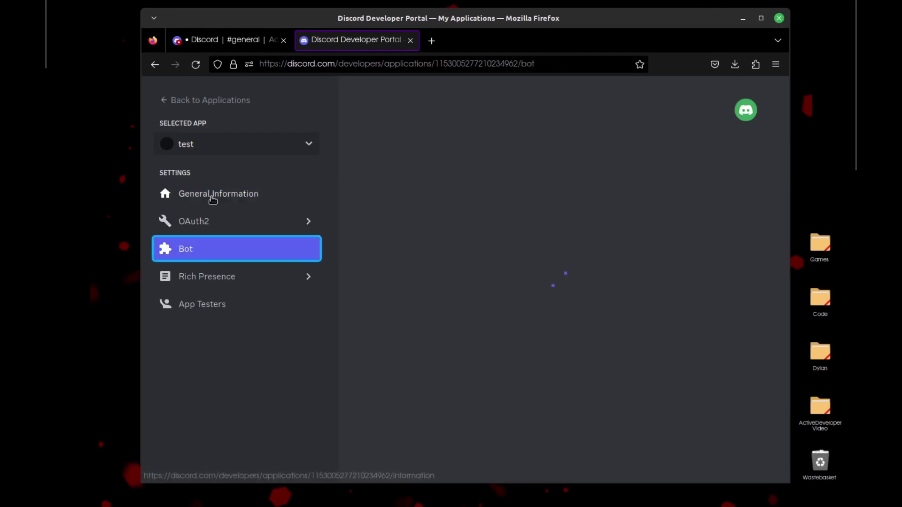
click(218, 201)
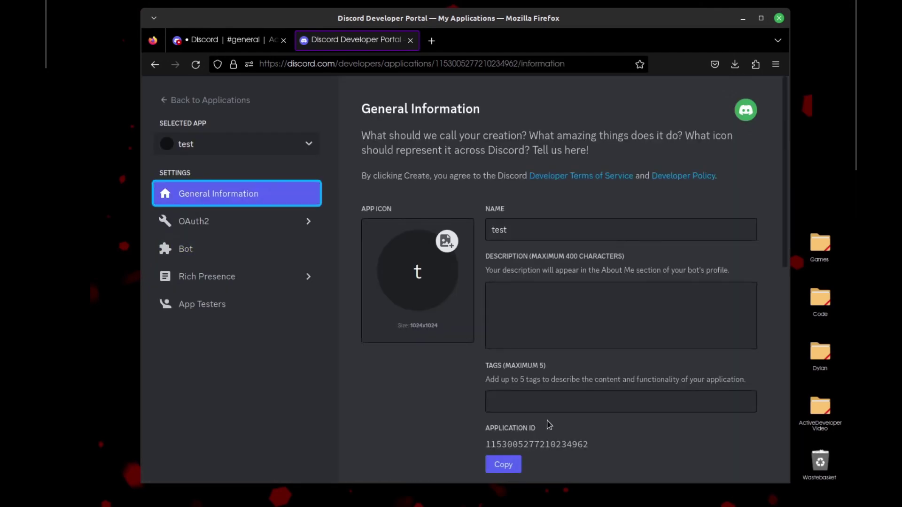
click(499, 459)
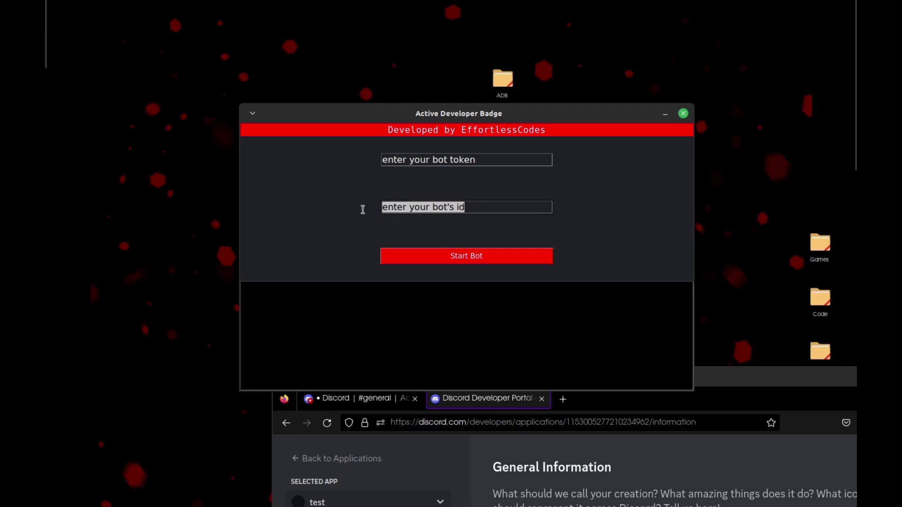
key(BackSpace)
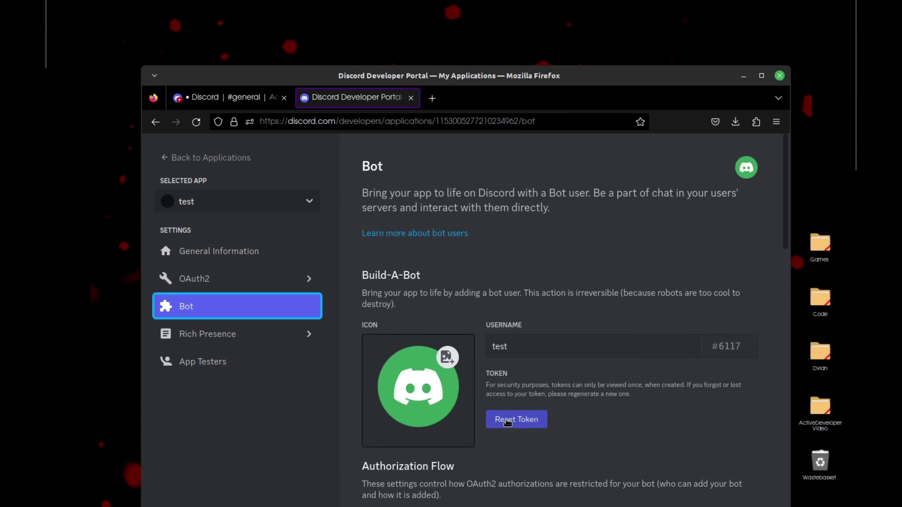
Reset the test bot's token in the Developer Portal and paste the new token into Active Developer Badge's bot token field.
click(507, 421)
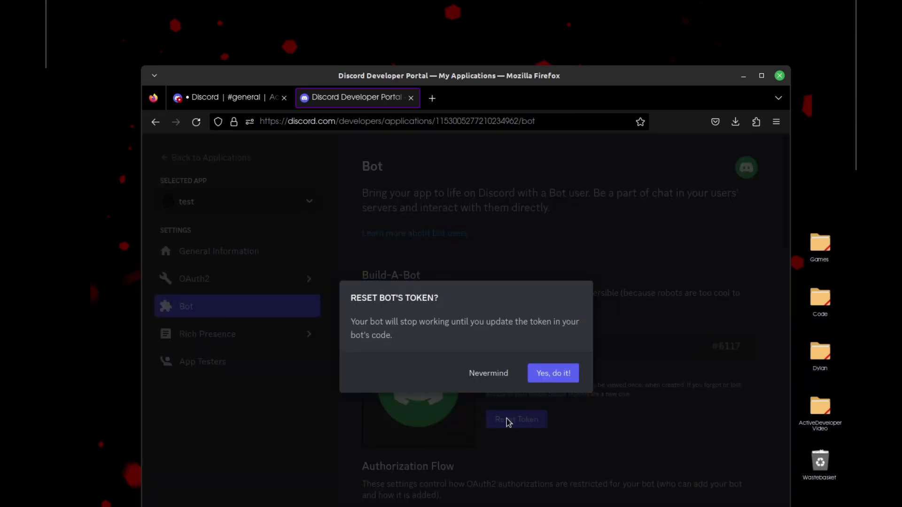
click(552, 374)
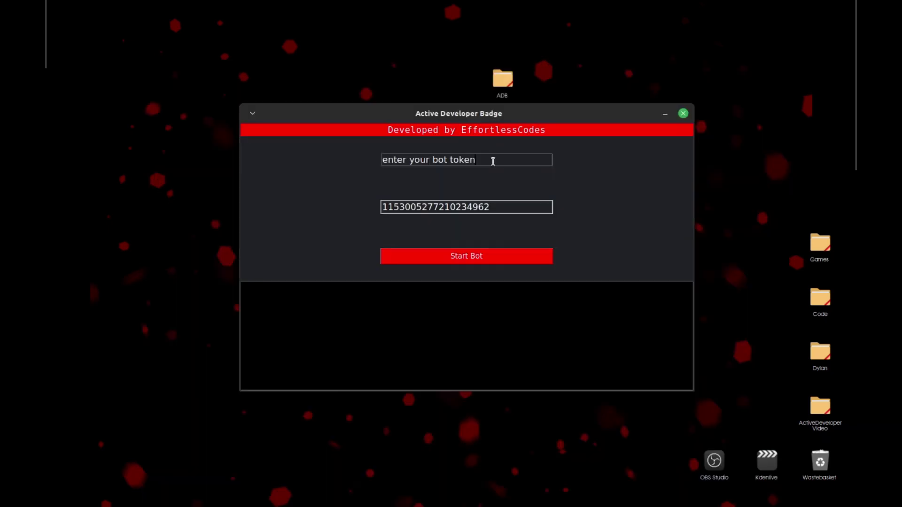
click(493, 161)
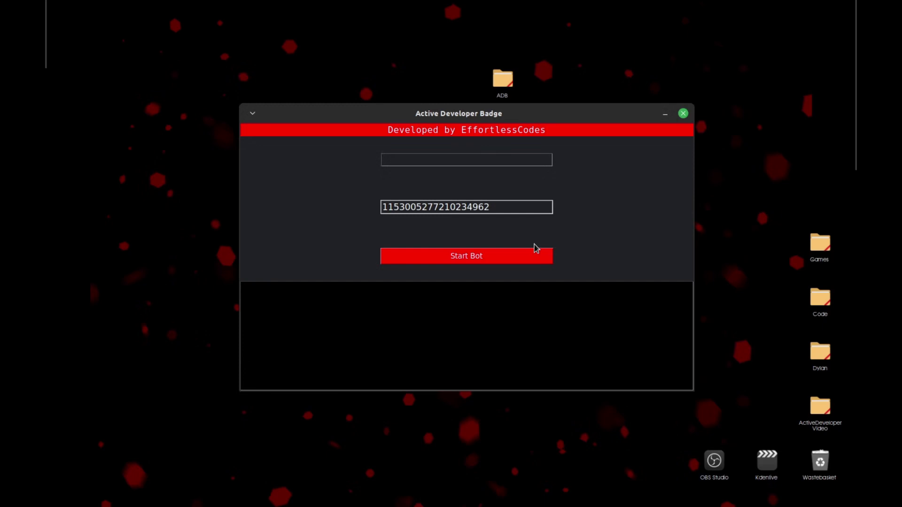
key(ctrl+v)
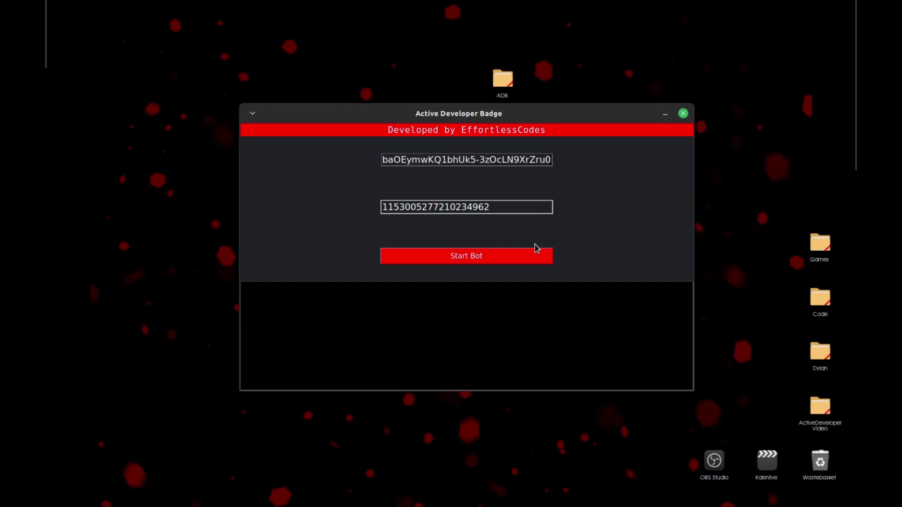
drag(408, 160, 461, 158)
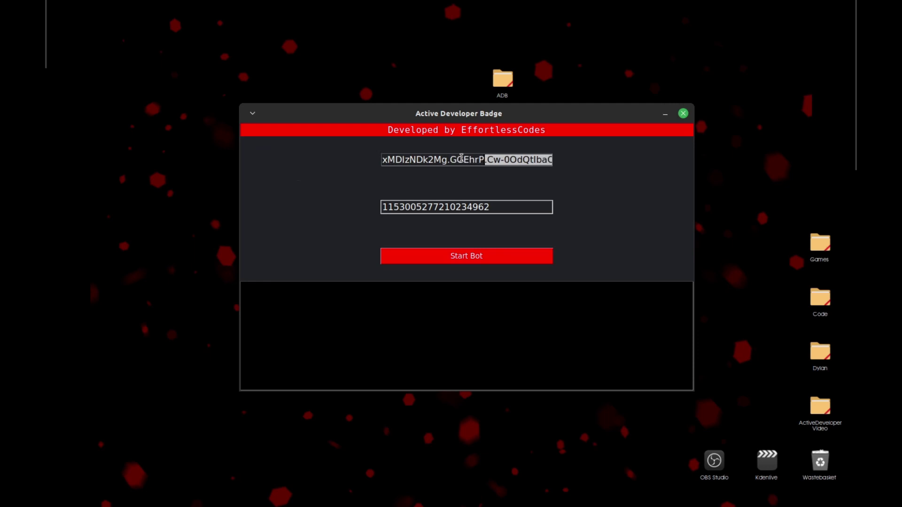
click(462, 158)
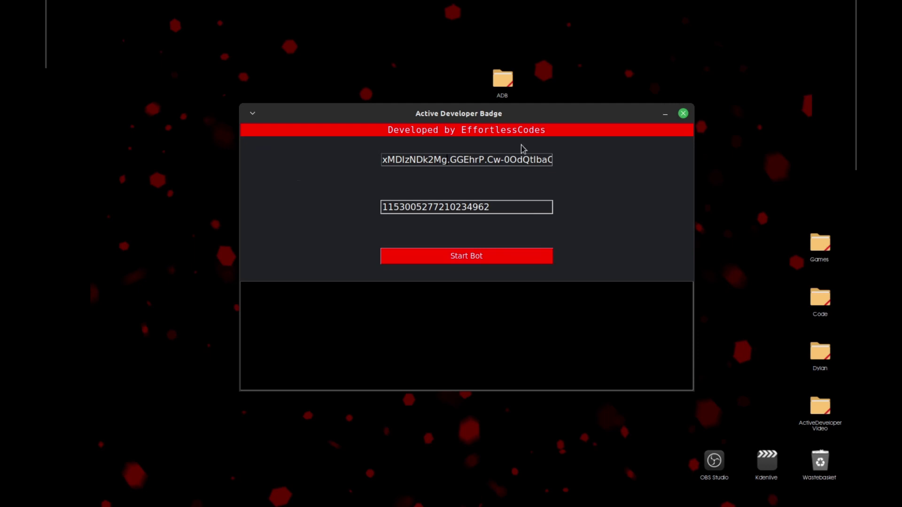
drag(700, 383, 774, 421)
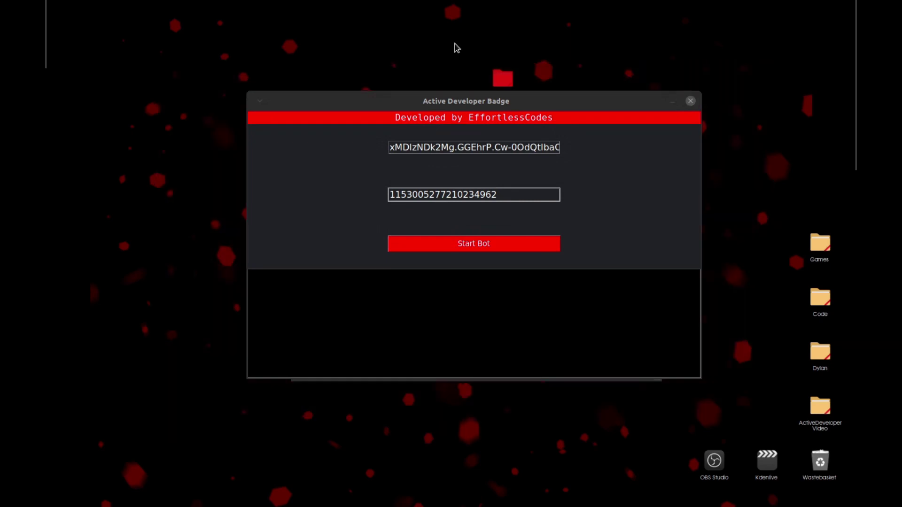
Start the bot from Active Developer Badge and move its window higher on the desktop.
mouse_move(485, 97)
mouse_down()
mouse_move(499, 124)
mouse_move(485, 109)
mouse_up()
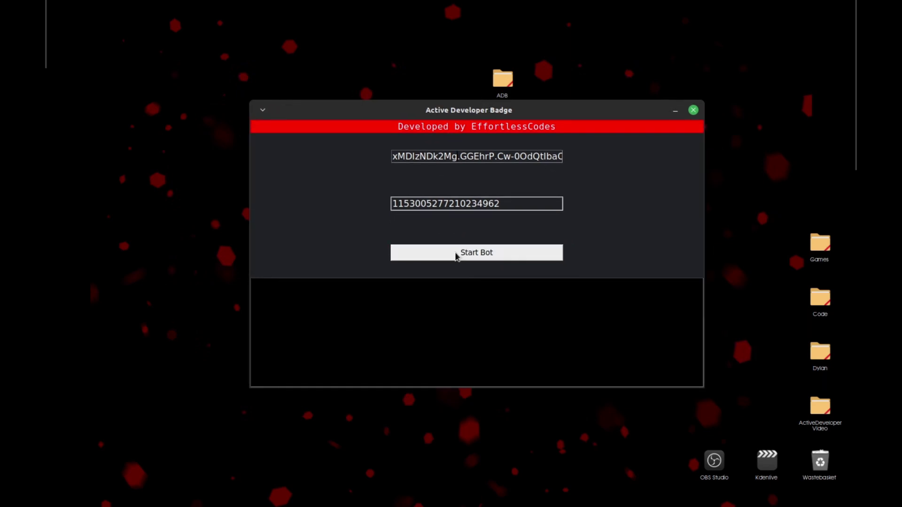
drag(394, 106, 417, 64)
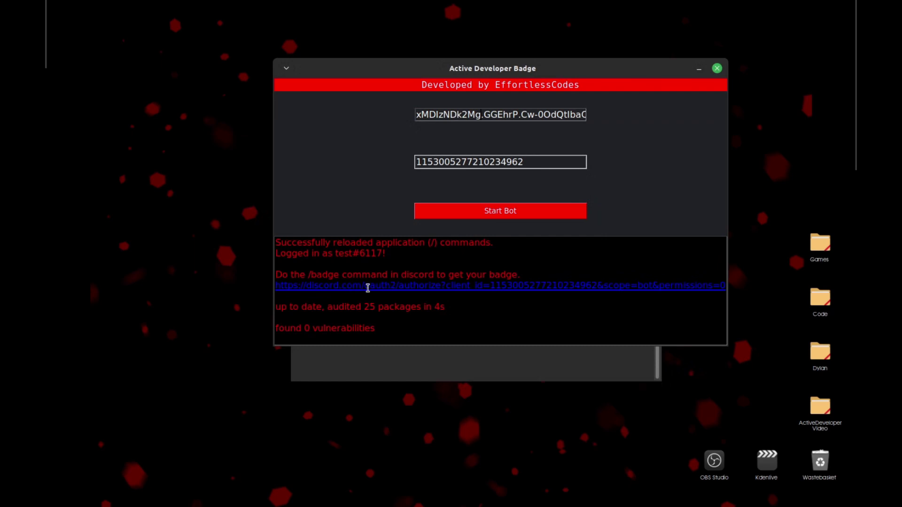
click(421, 287)
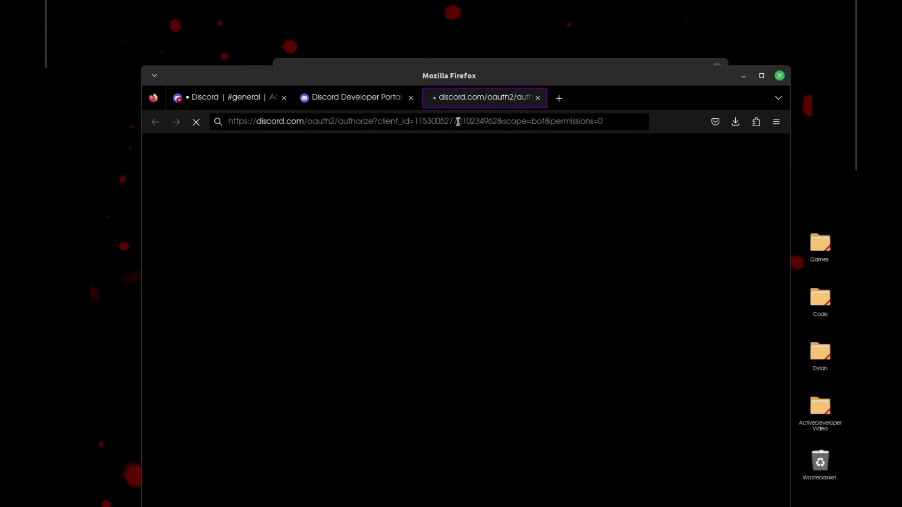
drag(481, 79, 471, 29)
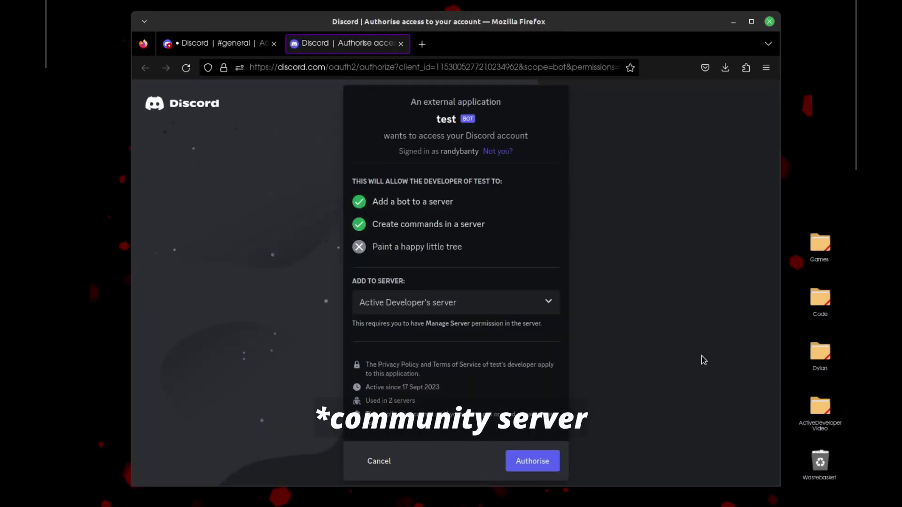
click(544, 467)
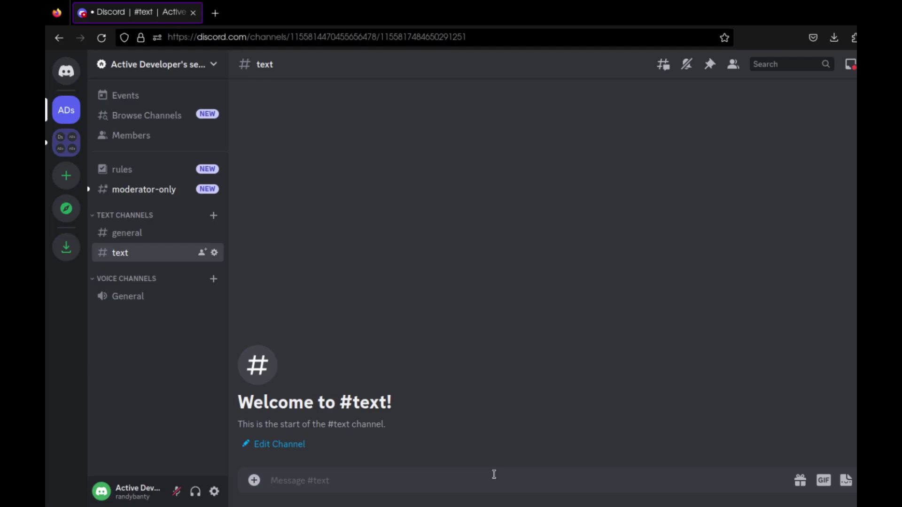
Run the test bot's /badge command in the #text channel and review its reply about claiming the badge.
text(/)
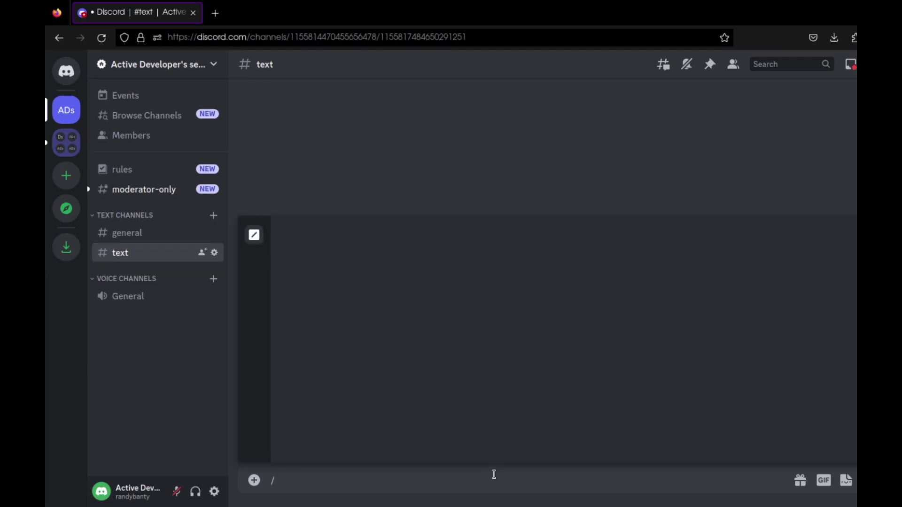
text(bad)
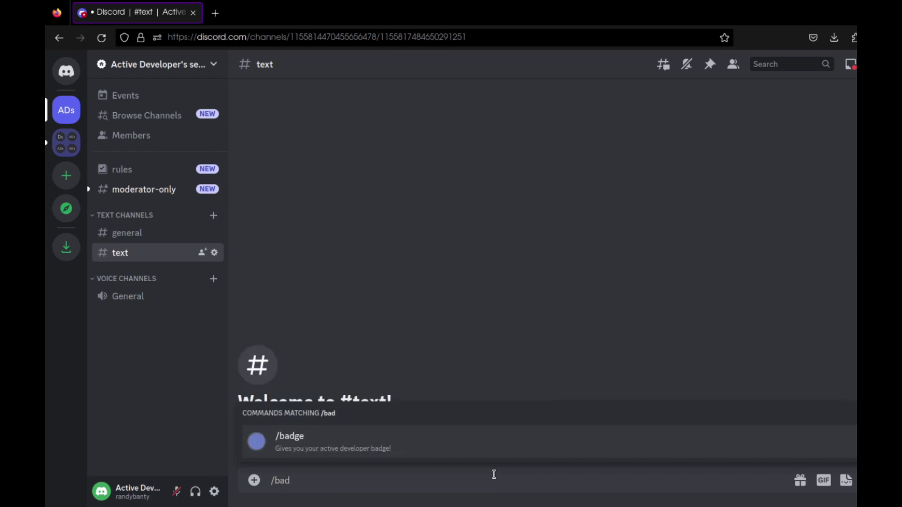
key(Return)
key(Return)
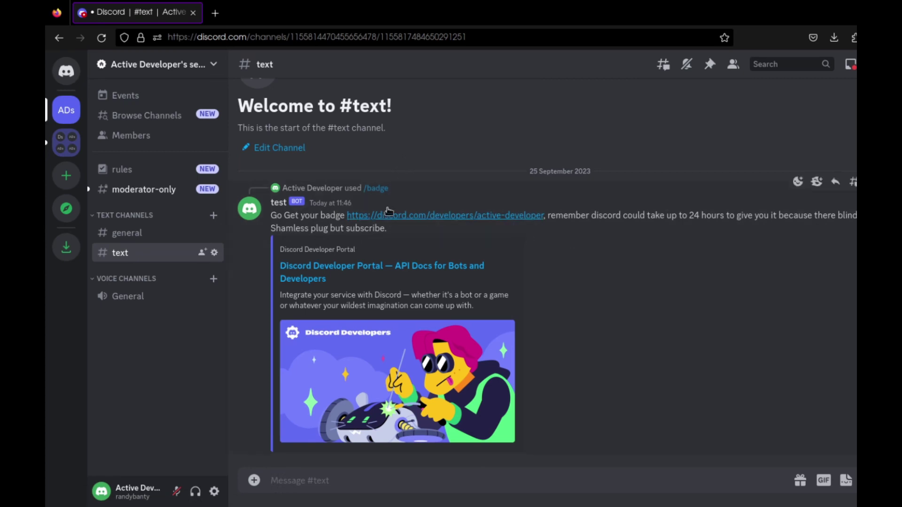
drag(556, 215, 728, 215)
click(729, 214)
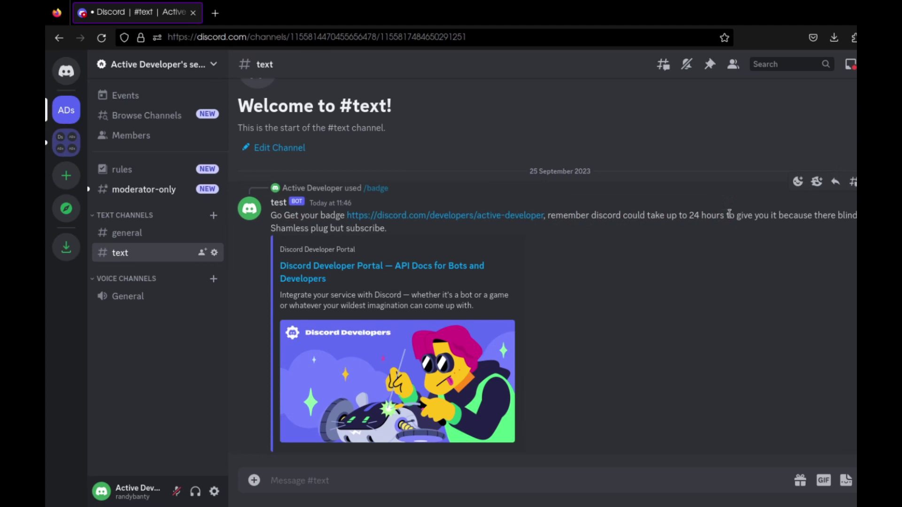